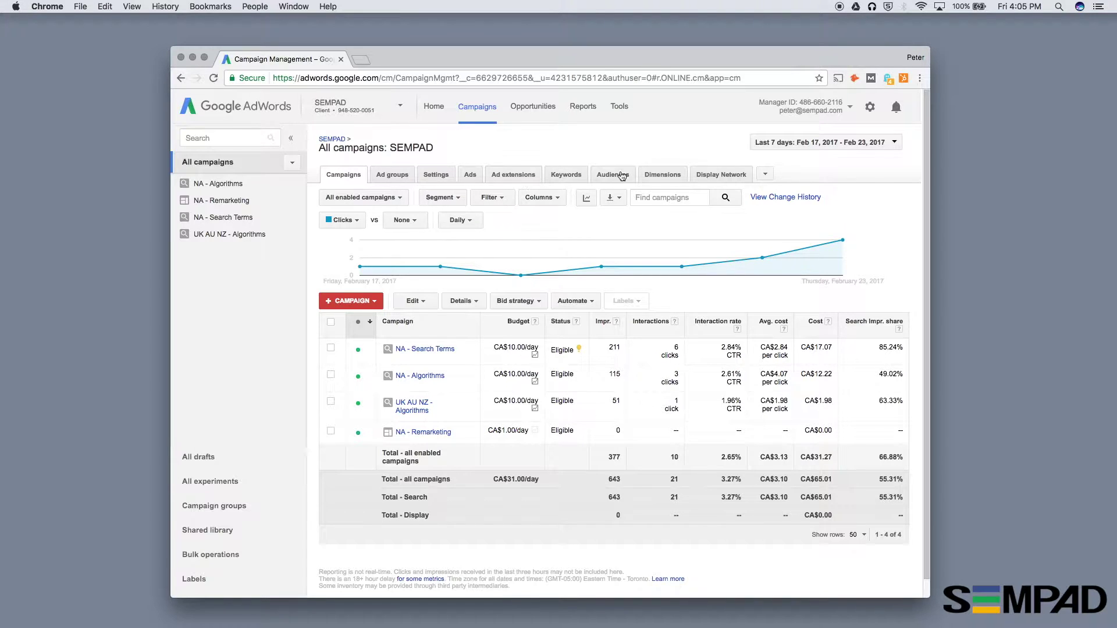
# Open the all-campaigns Change History and keep the Last 7 days range (Feb 17–23, 2017)
pyautogui.click(806, 200)
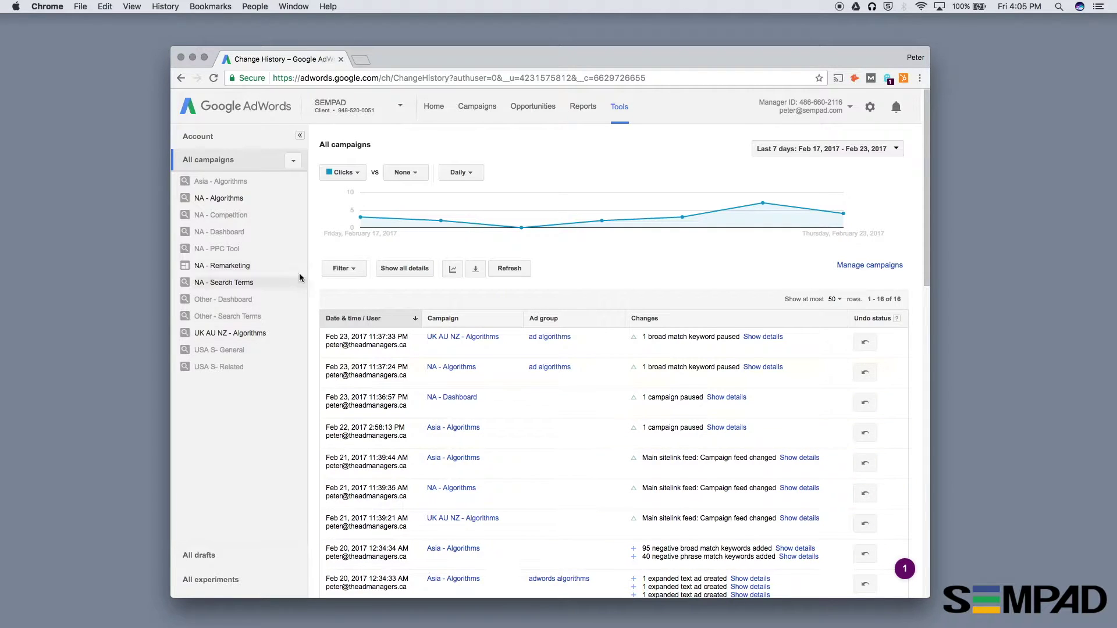
pyautogui.moveTo(320, 145); pyautogui.dragTo(361, 145)
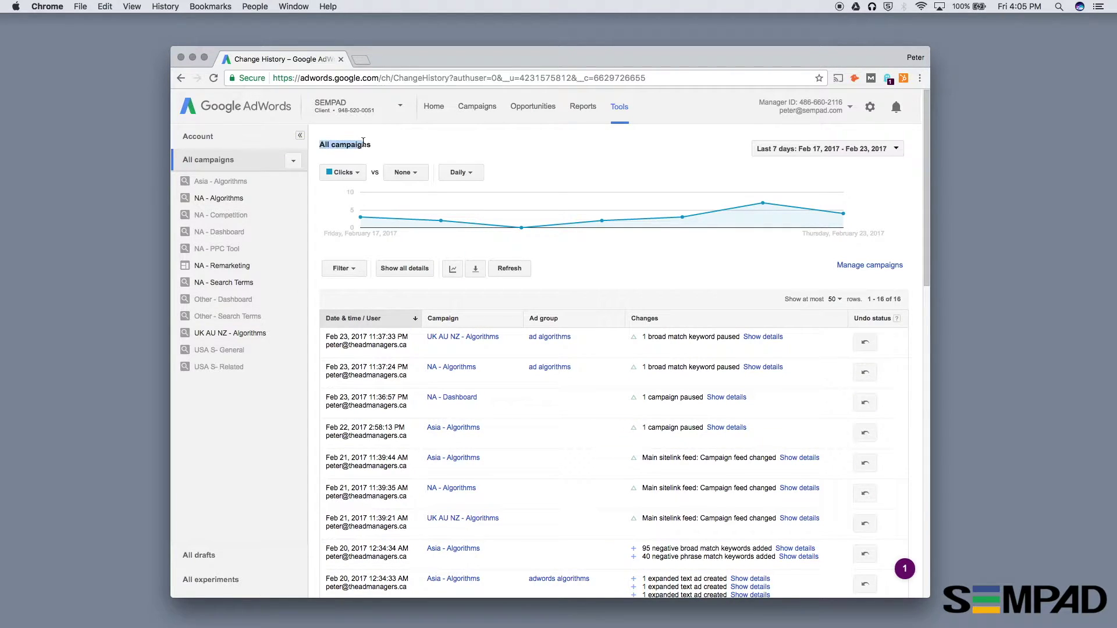
pyautogui.click(388, 145)
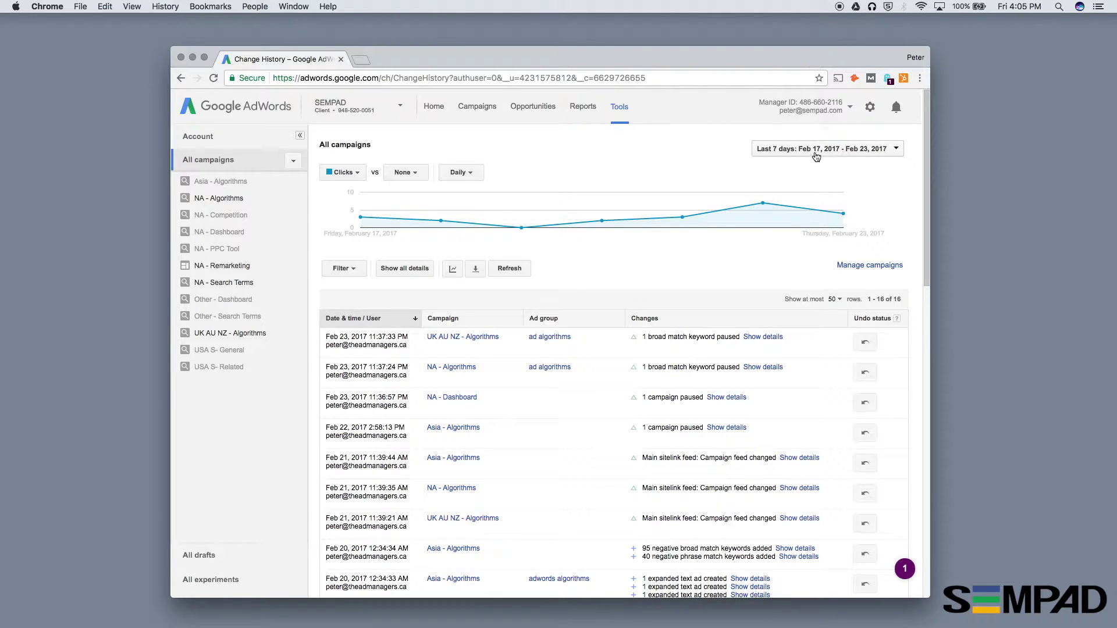
pyautogui.click(886, 152)
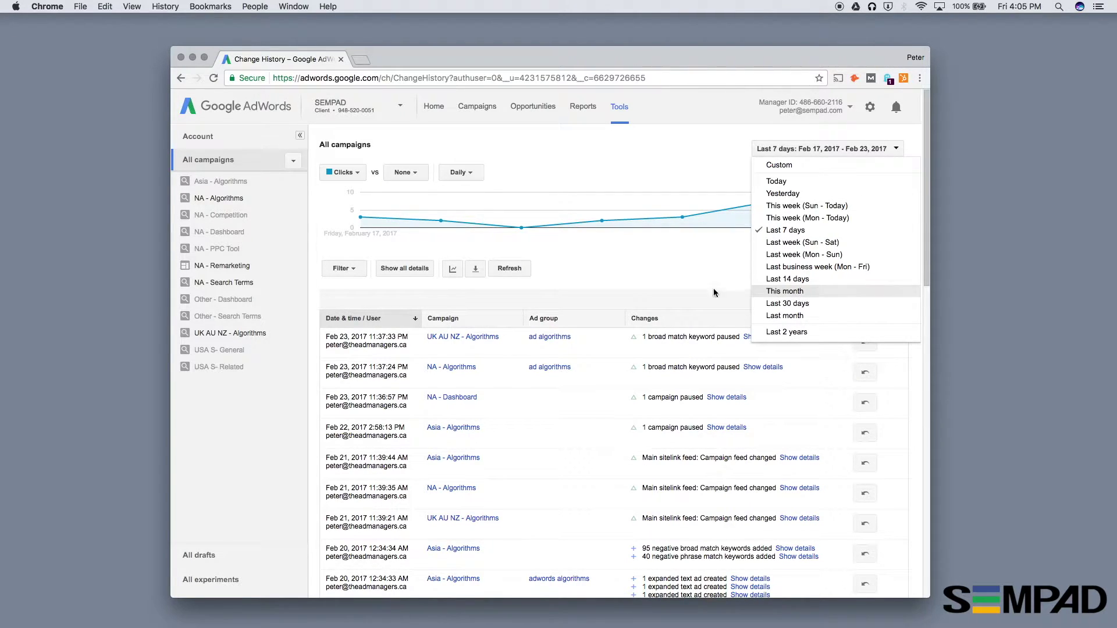
pyautogui.click(695, 287)
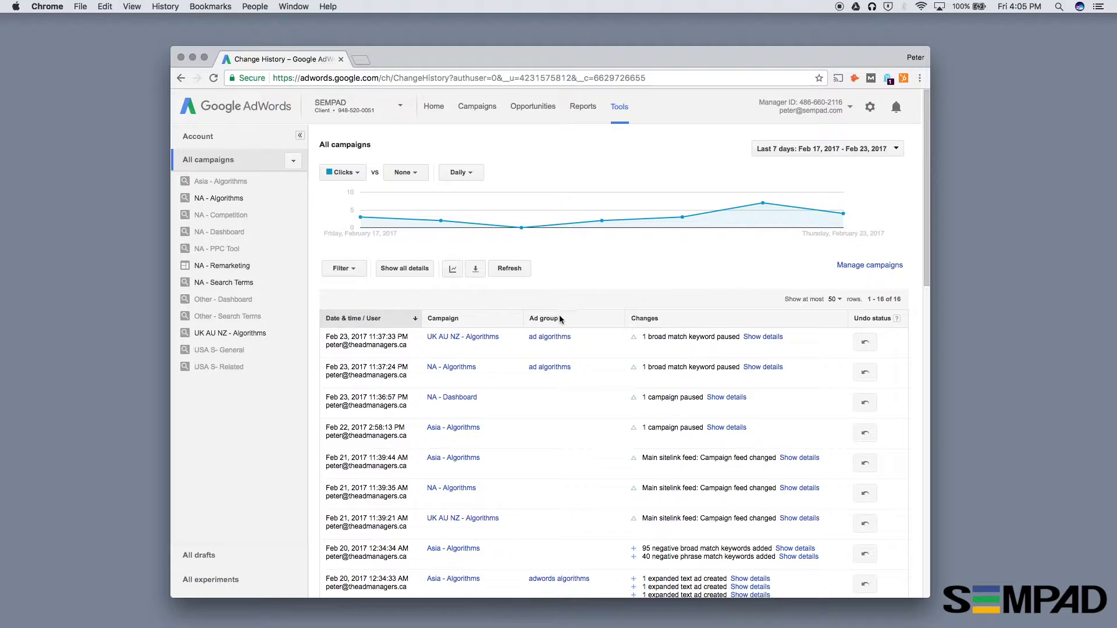
pyautogui.scroll(-3, 576, 340)
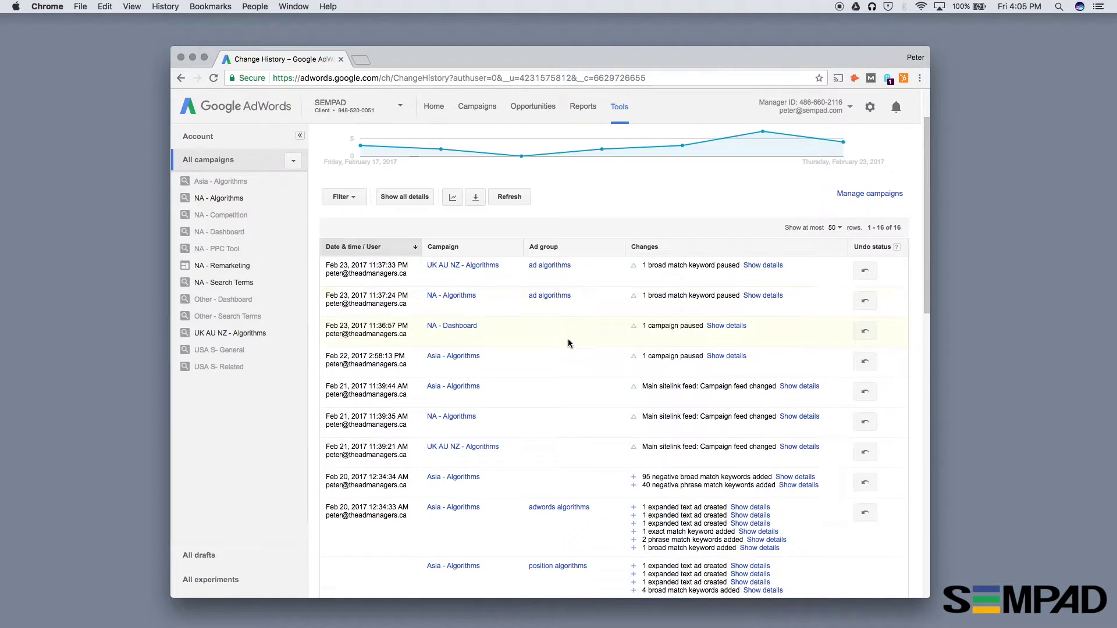
pyautogui.scroll(-2, 561, 344)
pyautogui.scroll(-5, 557, 351)
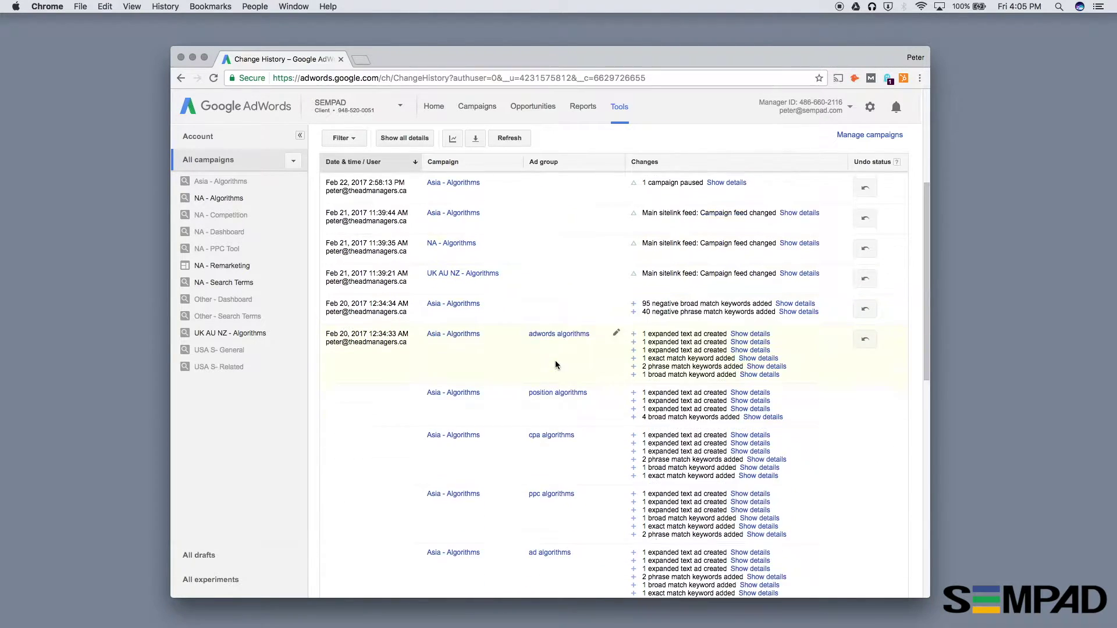
pyautogui.scroll(-10, 555, 365)
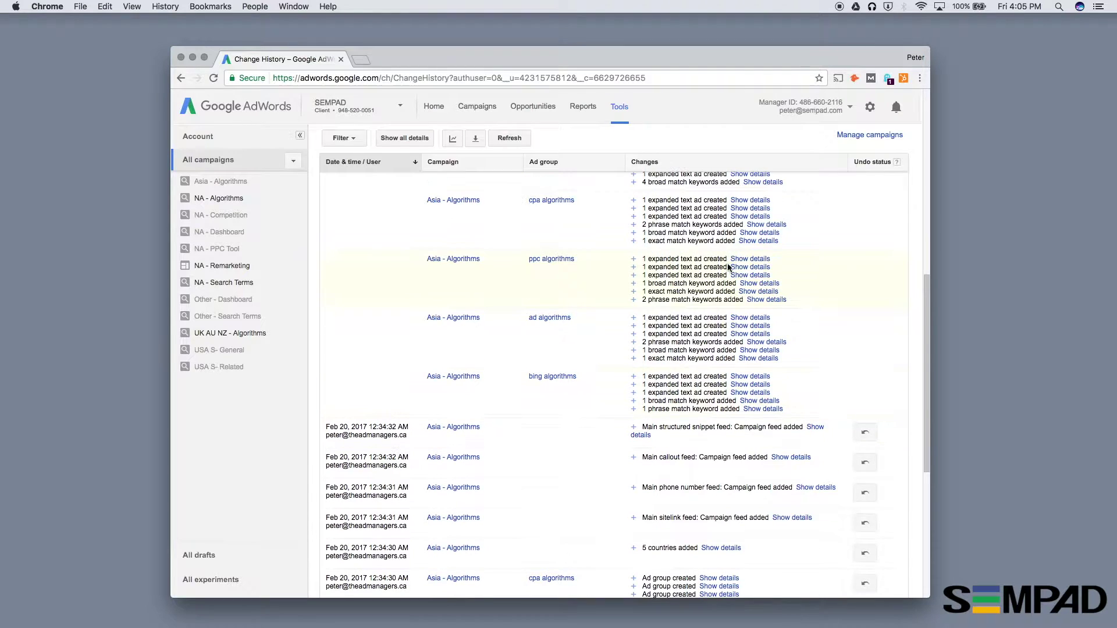
pyautogui.scroll(15, 690, 269)
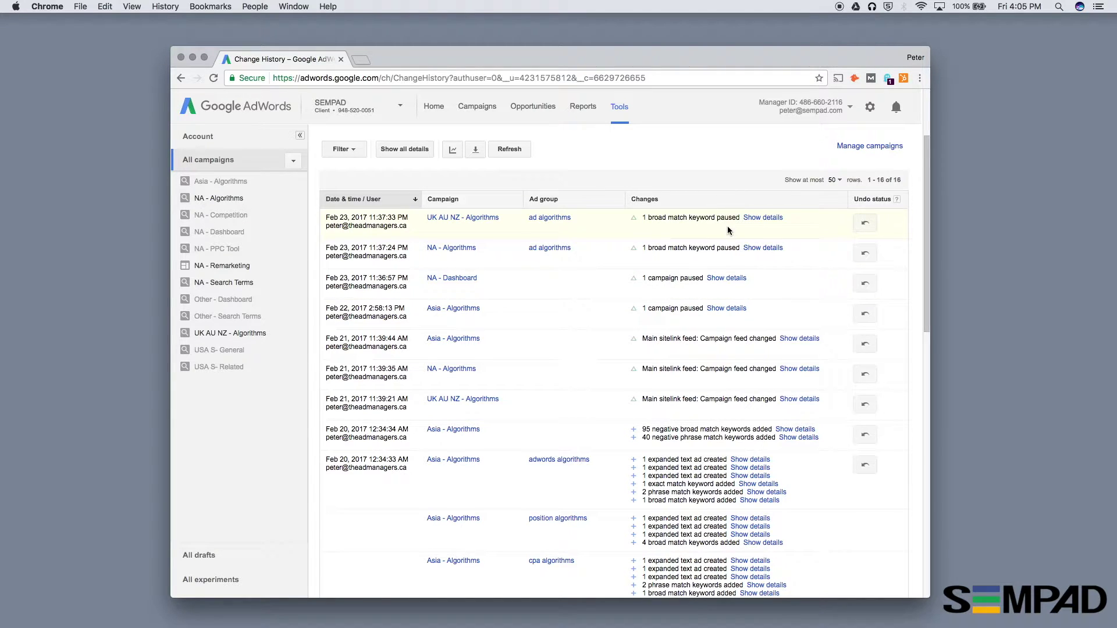
pyautogui.scroll(-10, 648, 444)
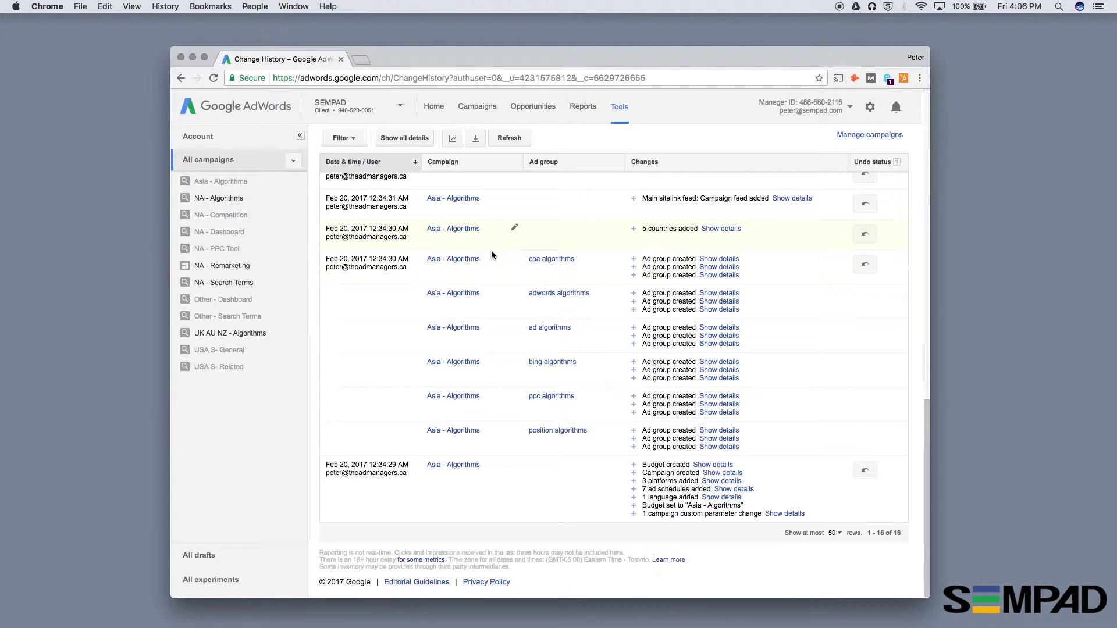
pyautogui.scroll(3, 465, 335)
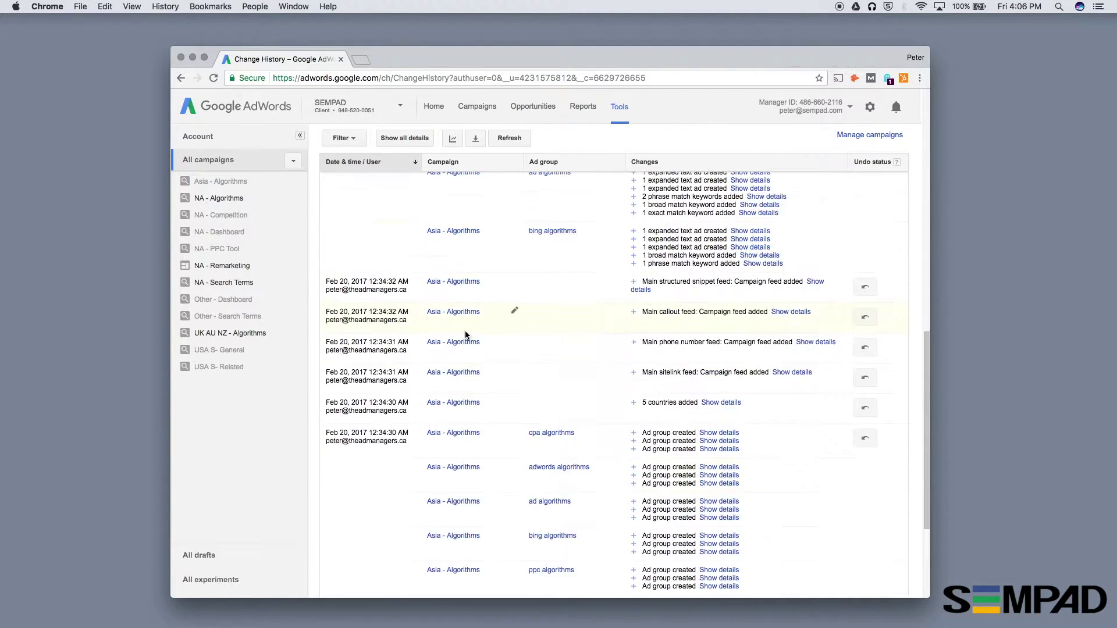
pyautogui.scroll(10, 466, 336)
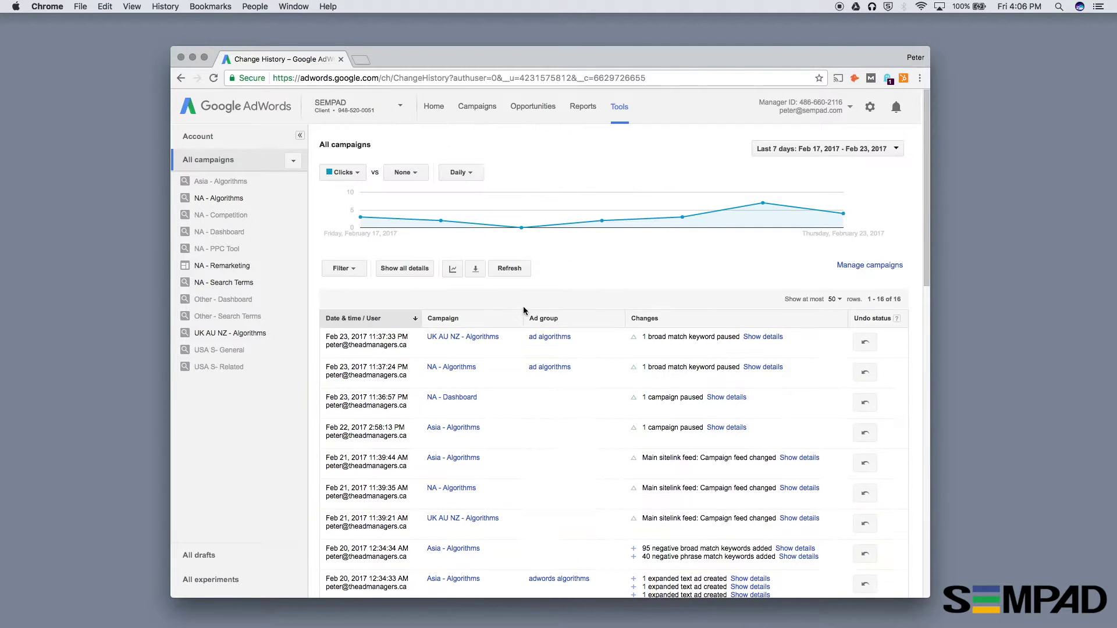
# Filter the history to Ad changes and expand the first new expanded text ad's details
pyautogui.click(353, 270)
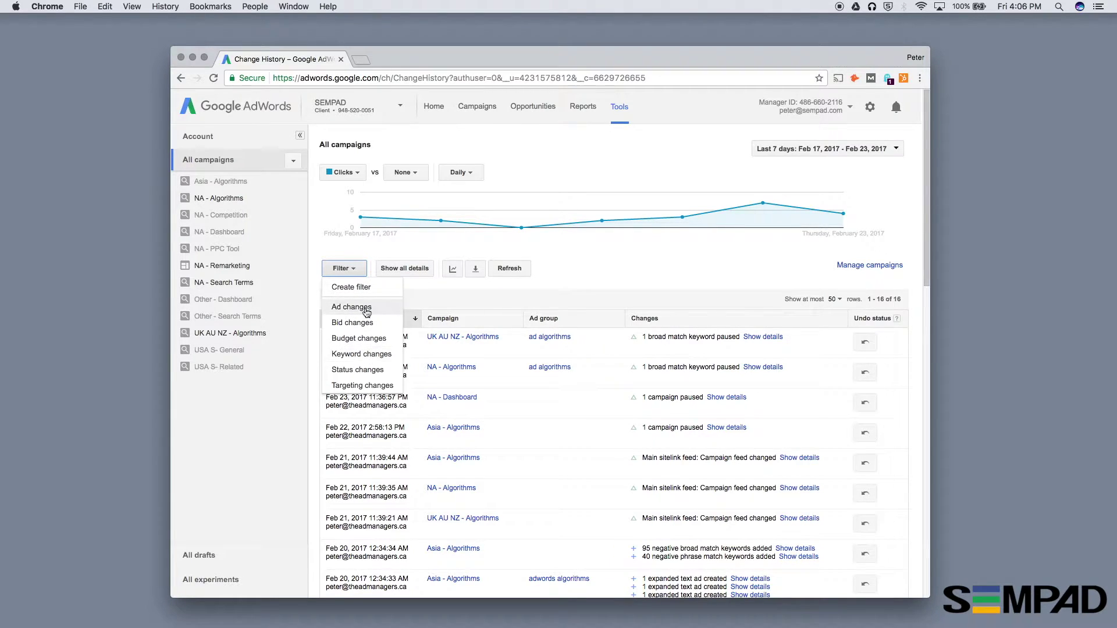
pyautogui.click(366, 308)
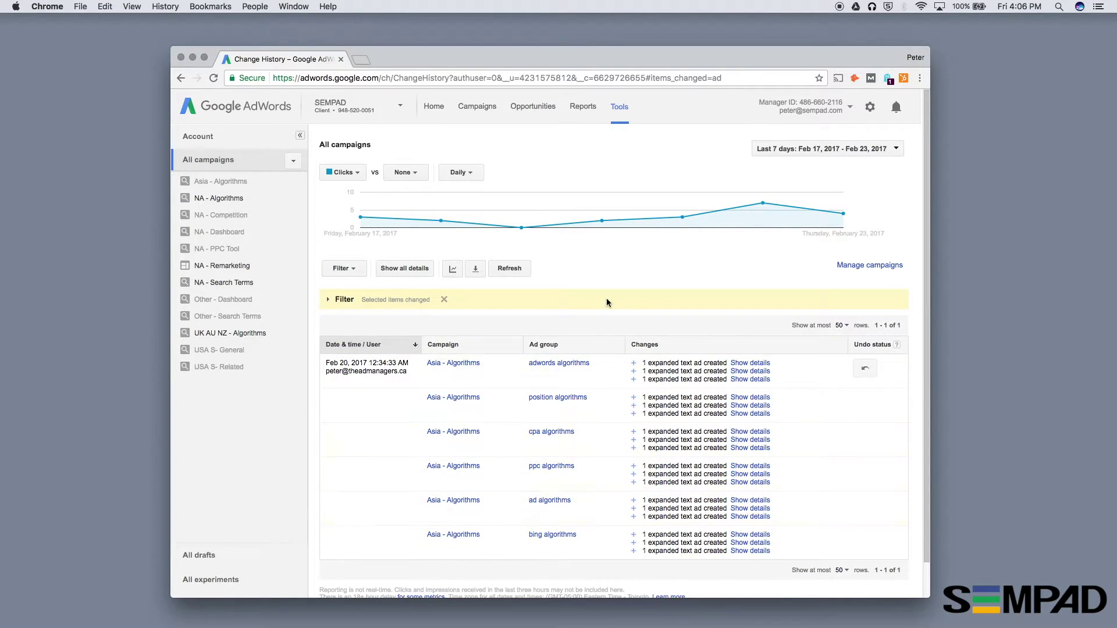
pyautogui.click(763, 364)
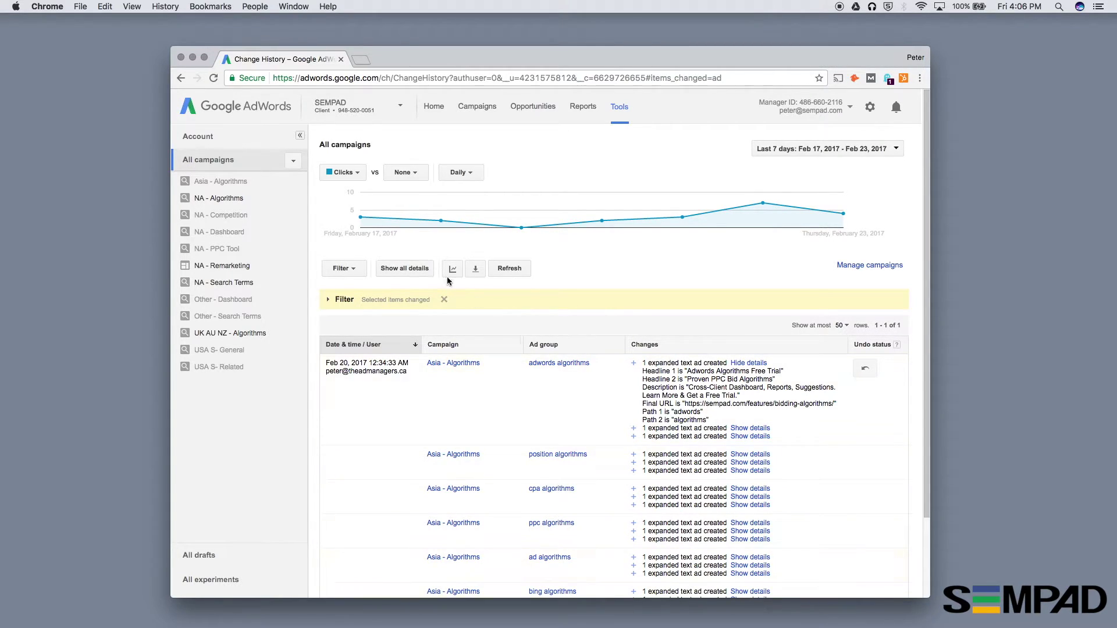
# Show all details of the new expanded text ads, read through them, then hide them again
pyautogui.click(416, 270)
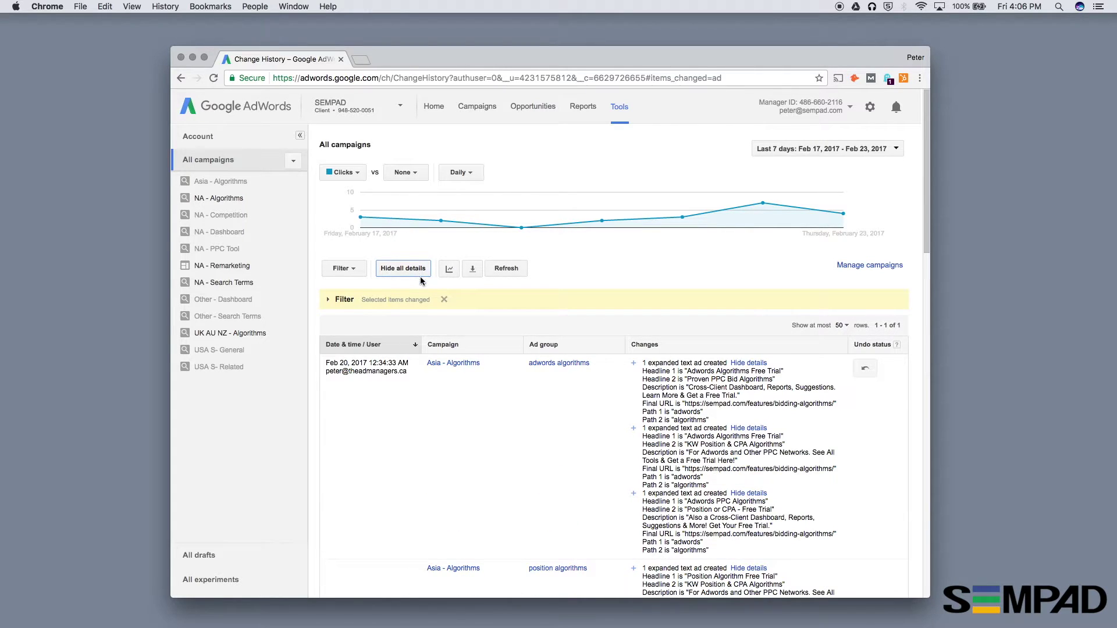
pyautogui.scroll(-10, 699, 399)
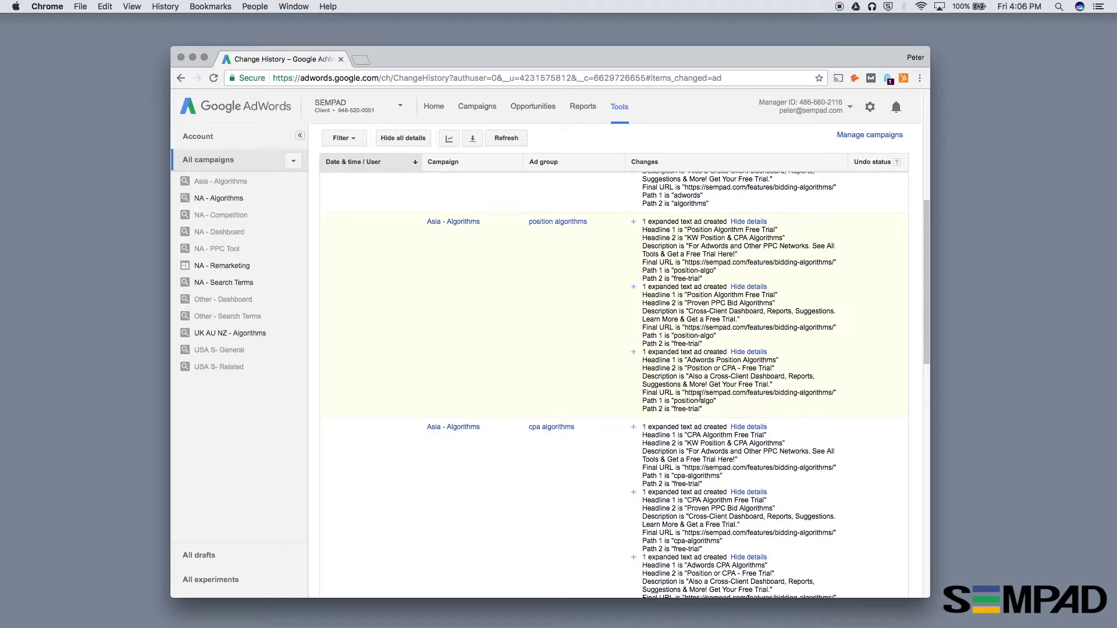
pyautogui.scroll(-5, 700, 394)
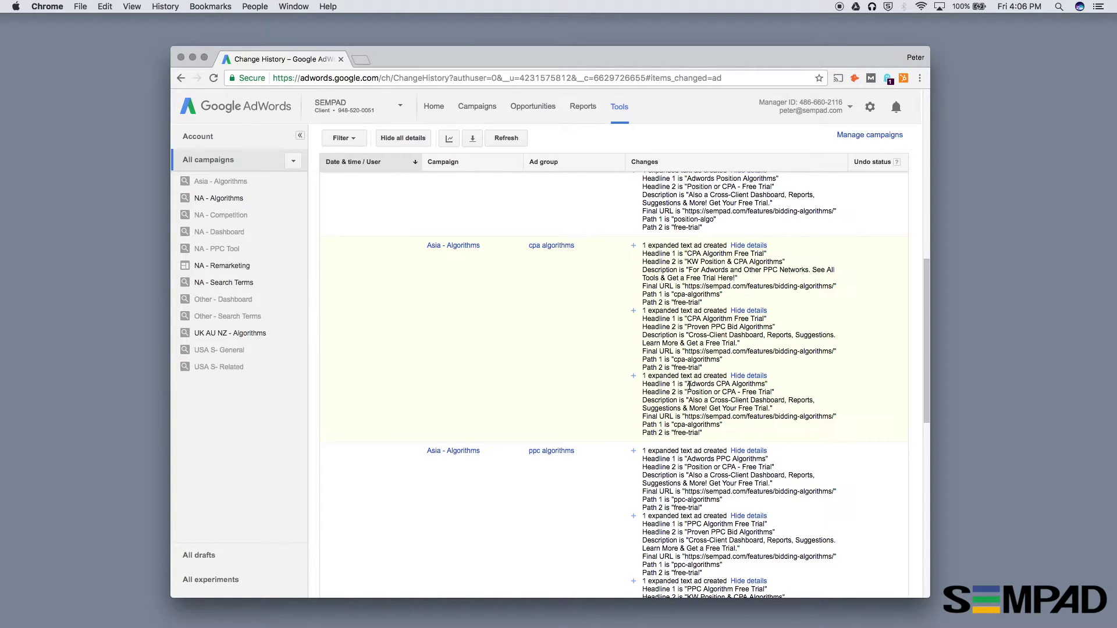
pyautogui.scroll(-5, 689, 385)
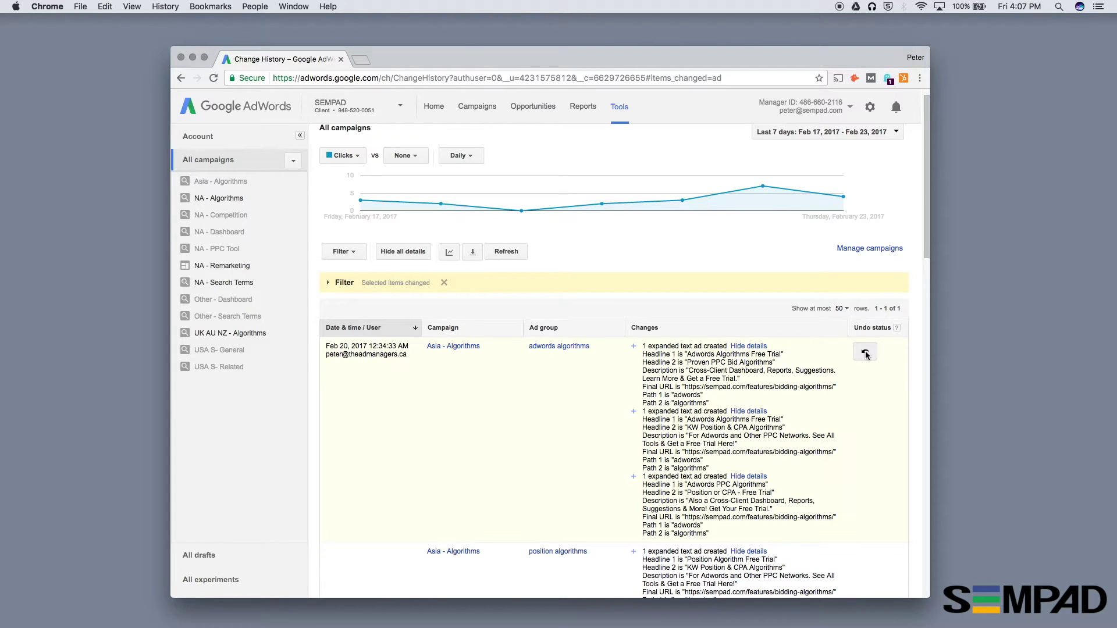
pyautogui.click(414, 251)
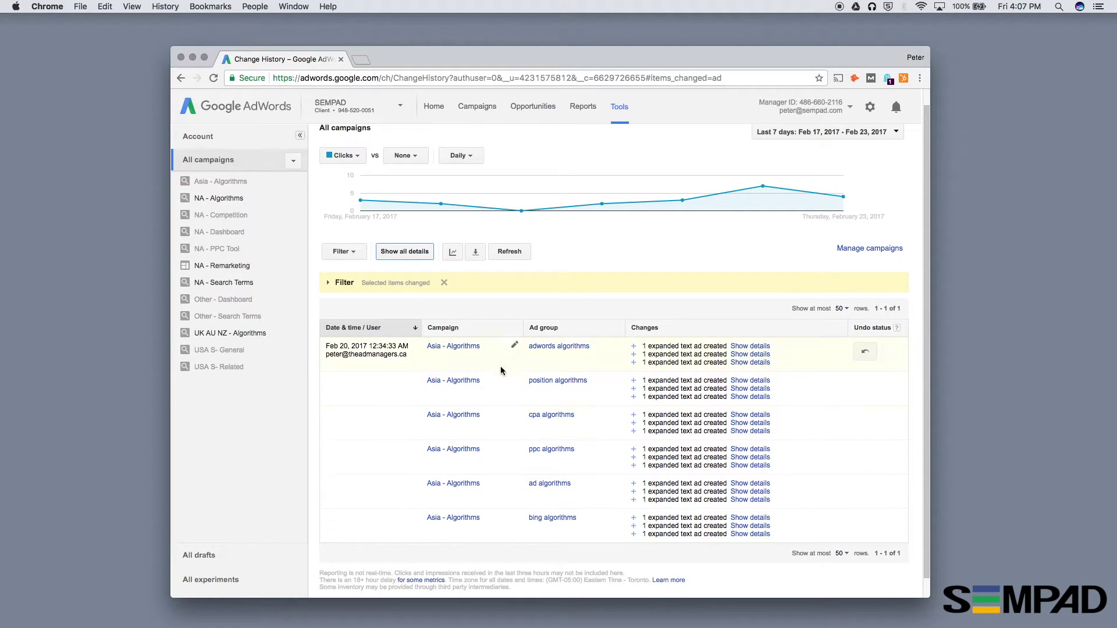
pyautogui.click(362, 256)
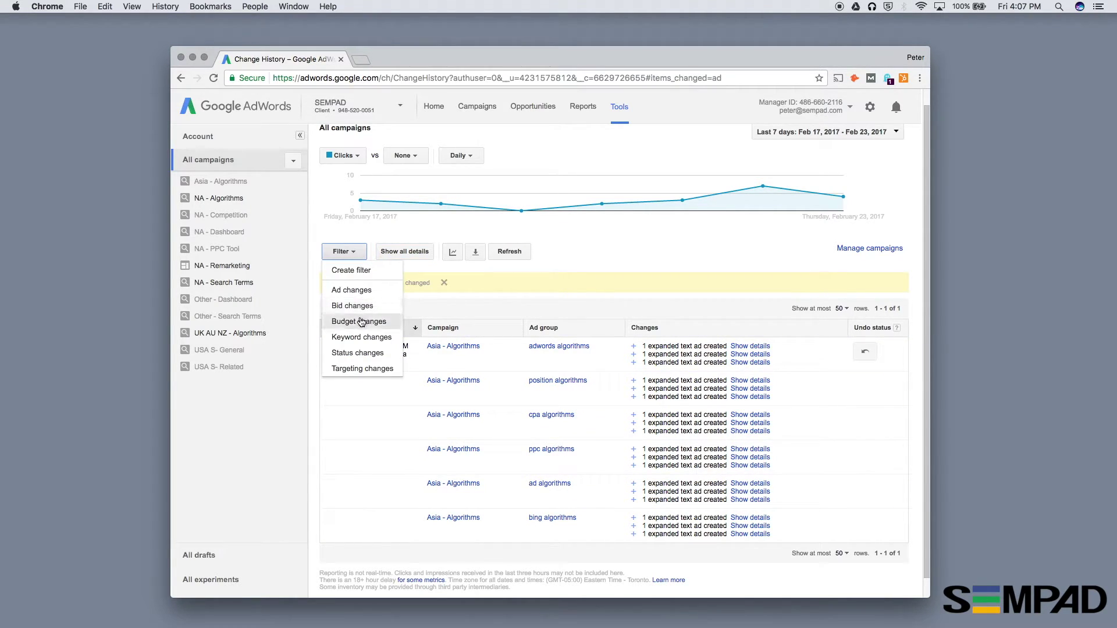
# Filter to Keyword changes and scroll to the four entries, including two Feb 23 broad match pauses
pyautogui.click(357, 338)
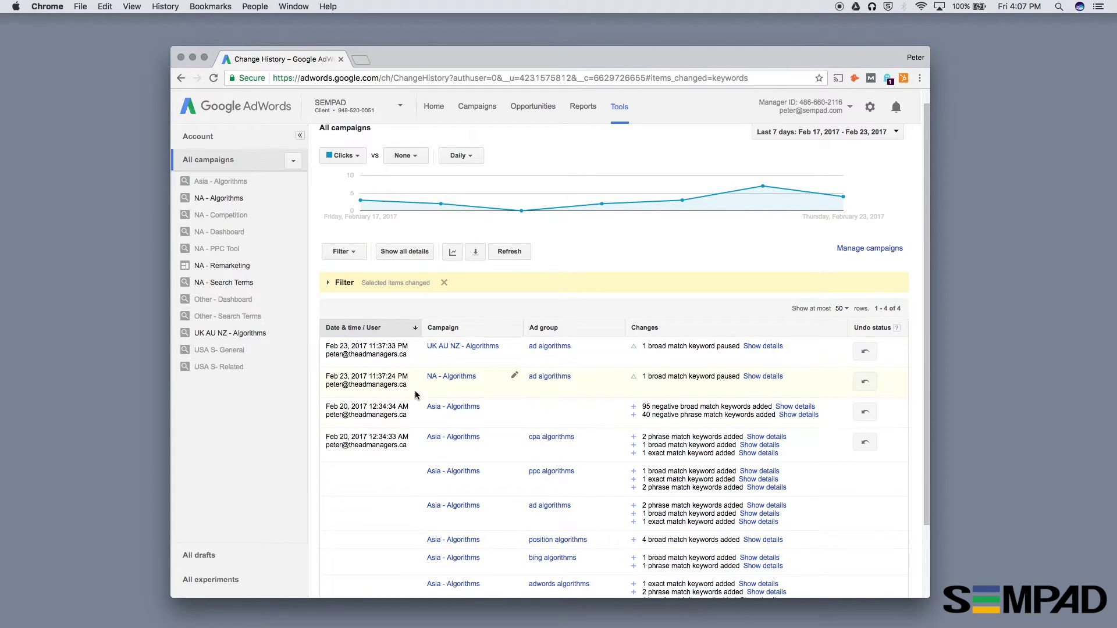
pyautogui.scroll(-2, 415, 395)
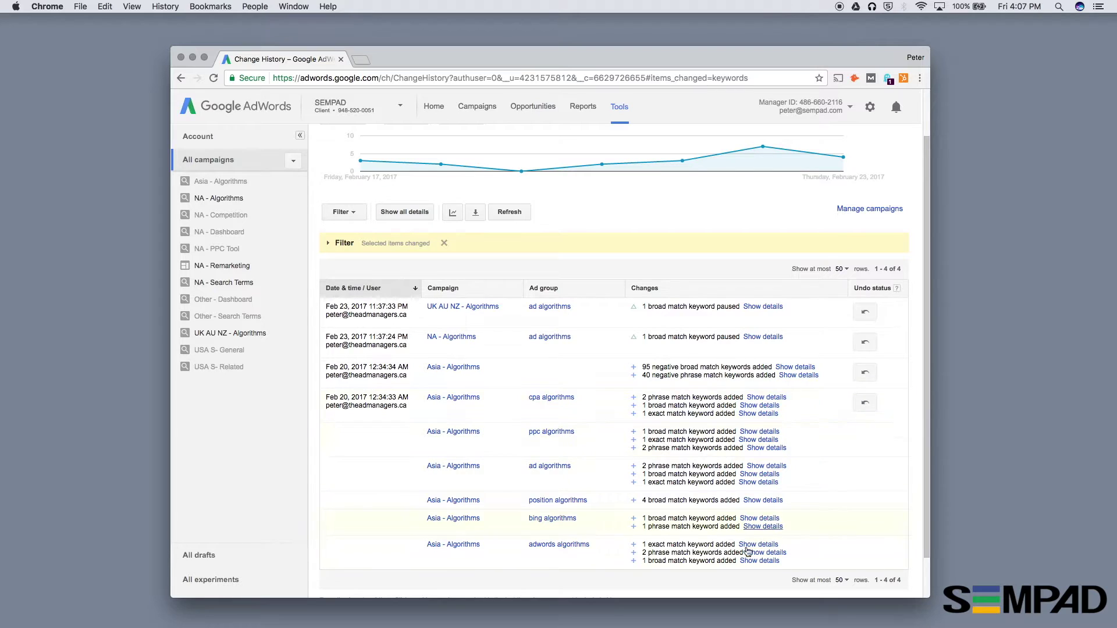
pyautogui.moveTo(369, 397); pyautogui.dragTo(877, 433)
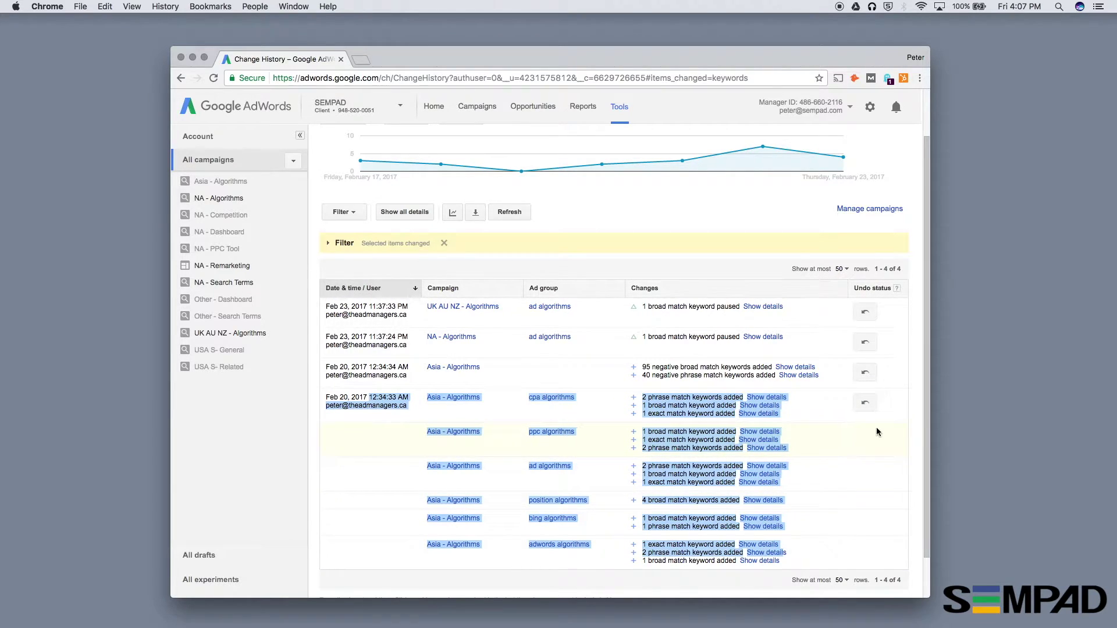
pyautogui.click(872, 432)
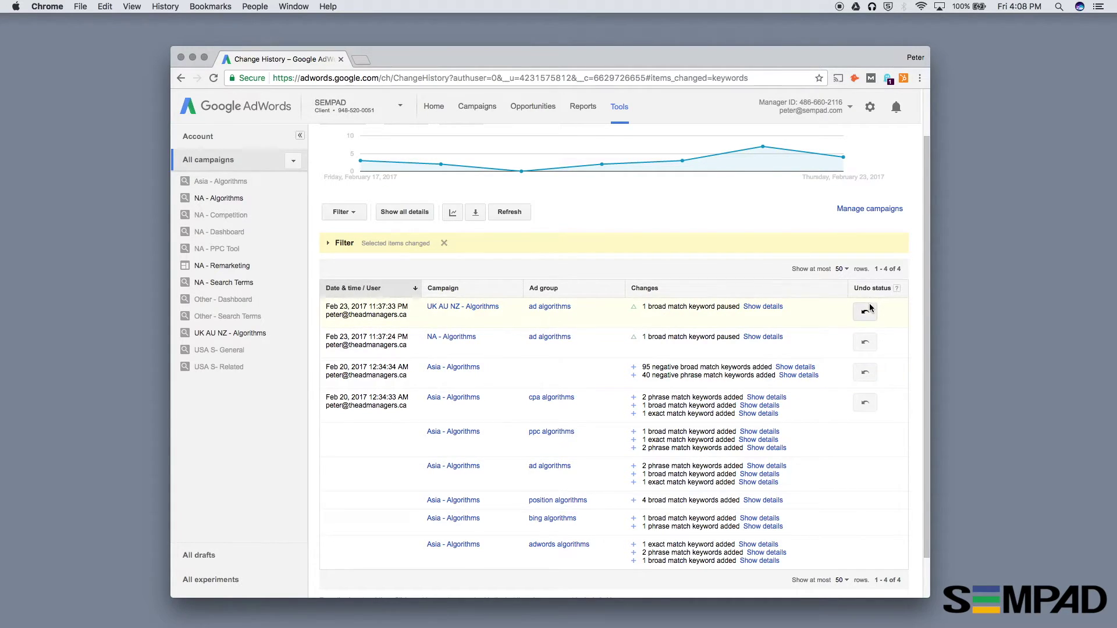
# Expand the first pause entry to show +ad +algorithm went from enabled to paused
pyautogui.click(763, 306)
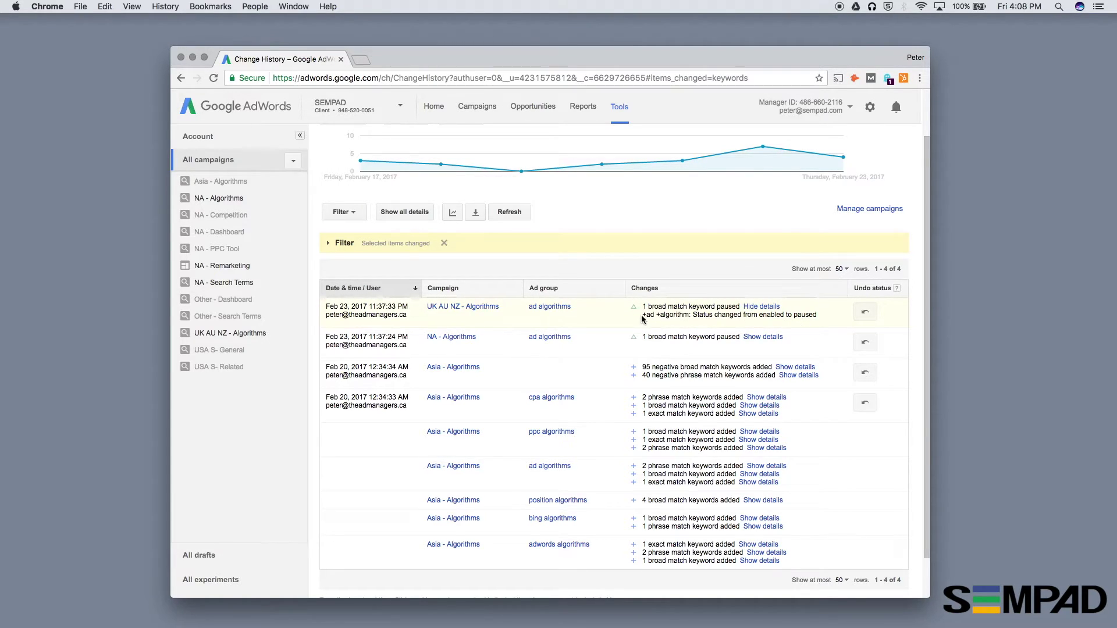
pyautogui.moveTo(642, 315); pyautogui.dragTo(824, 317)
pyautogui.click(825, 317)
pyautogui.moveTo(694, 315); pyautogui.dragTo(642, 315)
pyautogui.click(809, 316)
pyautogui.click(663, 262)
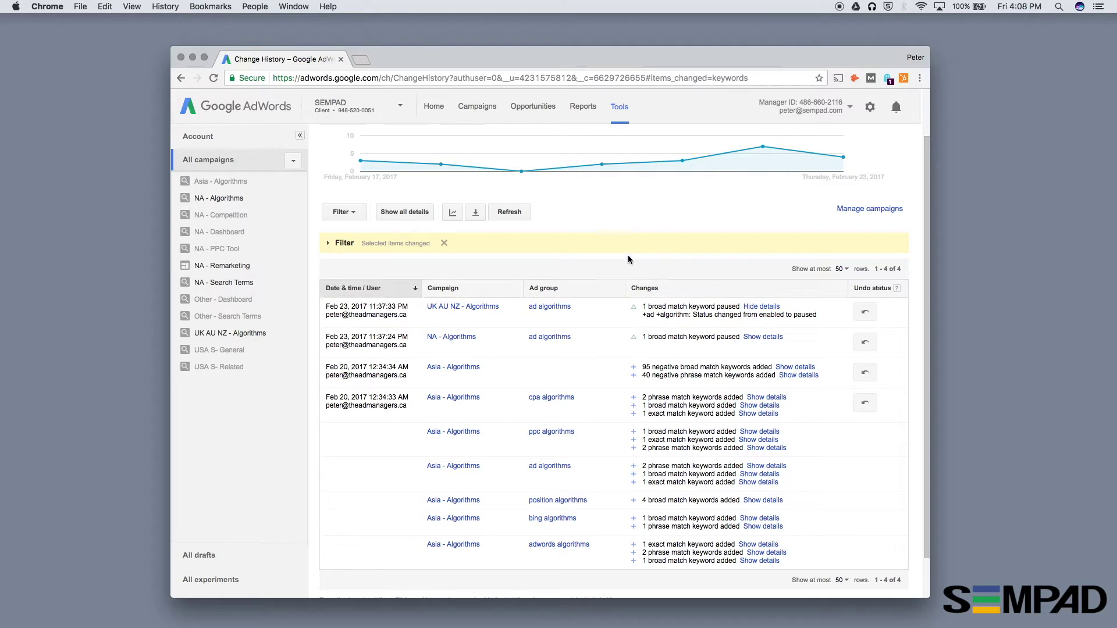
# Go back to Manage campaigns from the keyword-filtered Change History
pyautogui.click(874, 211)
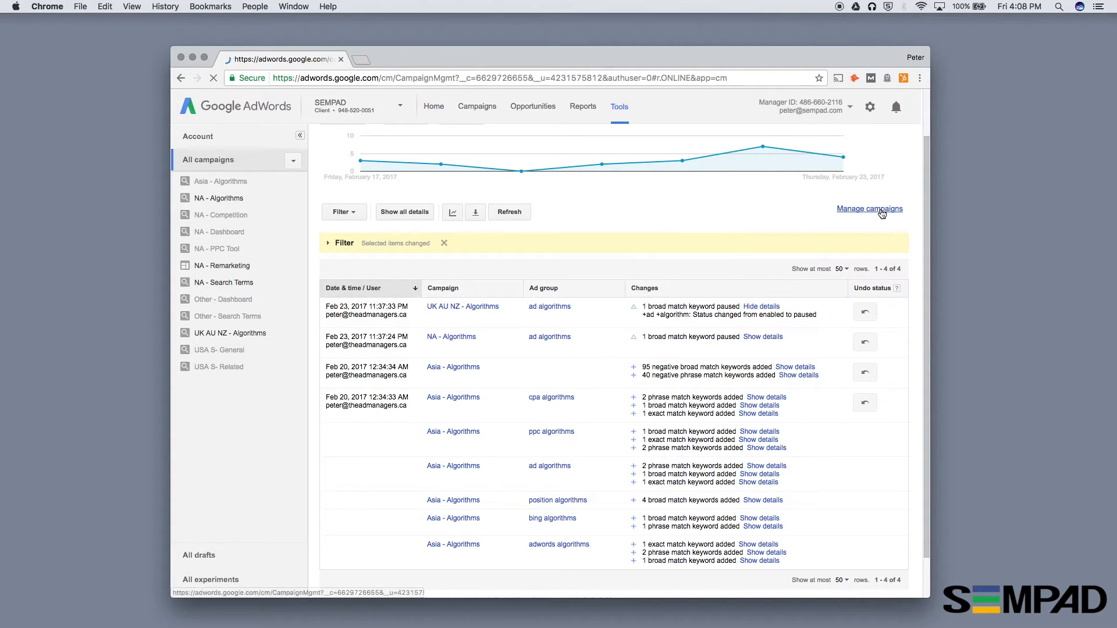